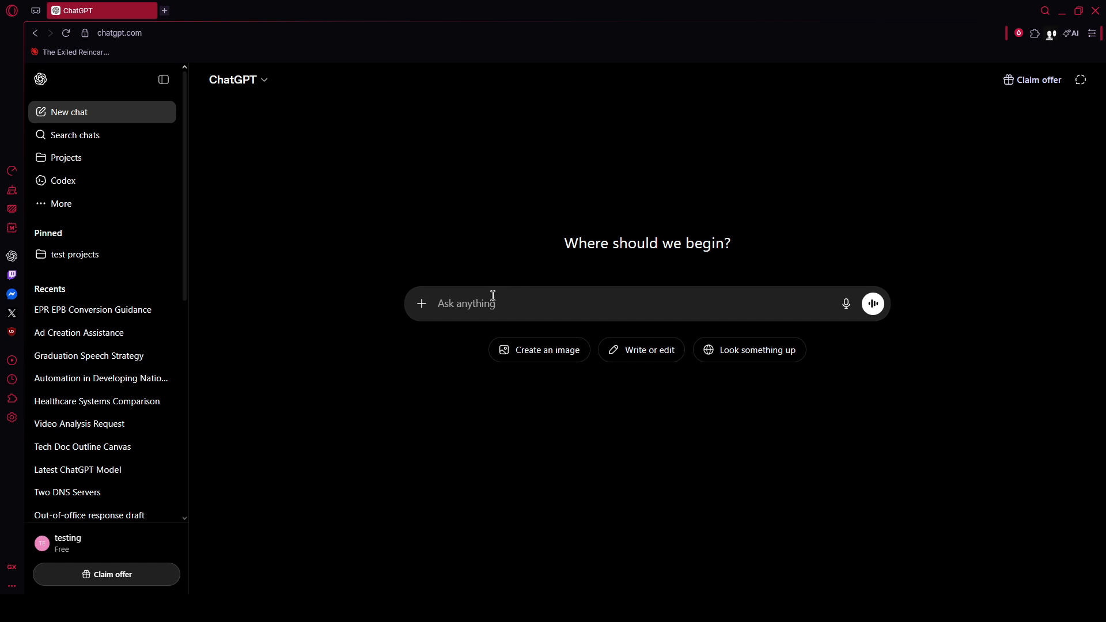
Step: Browse the slash-command tools in the empty chat prompt and select Canvas
type("/")
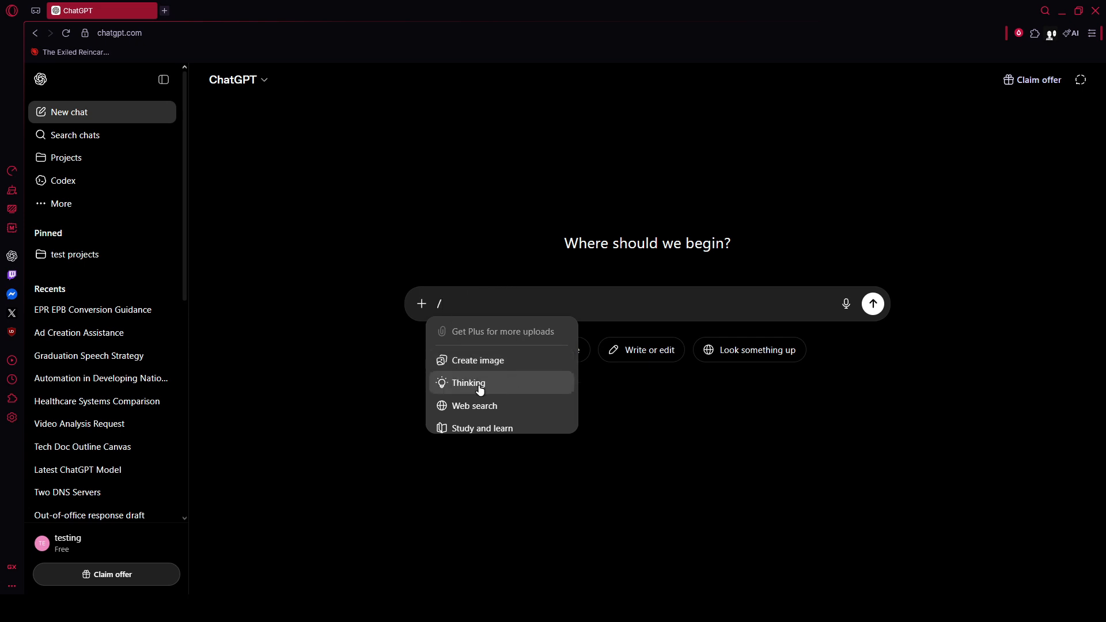
scroll(480, 386, "down", 1)
scroll(489, 374, "down", 2)
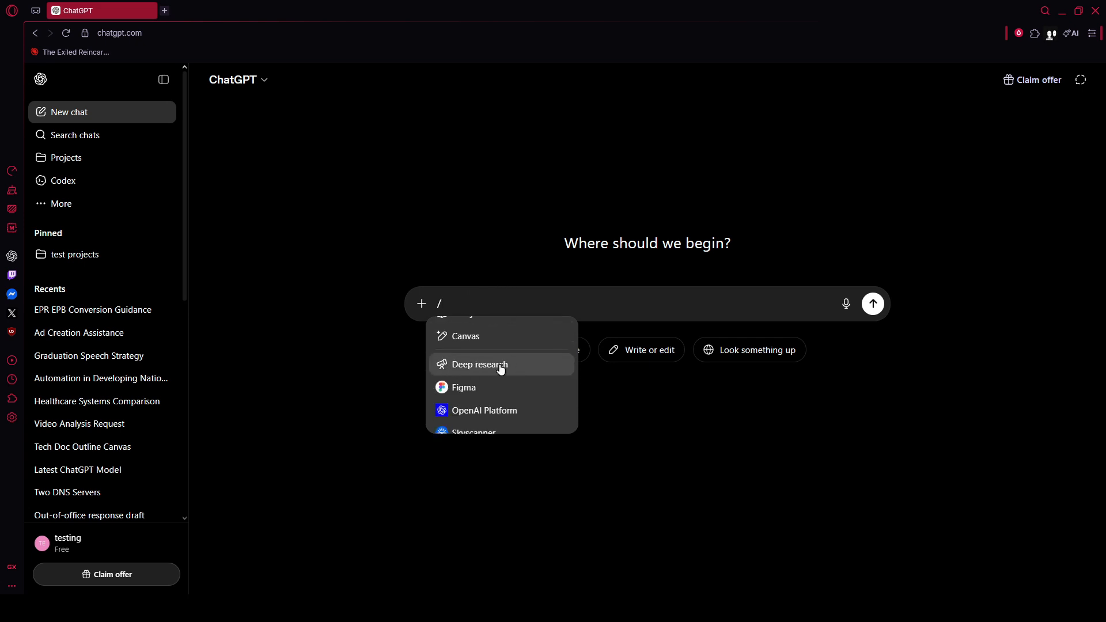
scroll(492, 361, "up", 1)
scroll(492, 368, "up", 1)
left_click(491, 398)
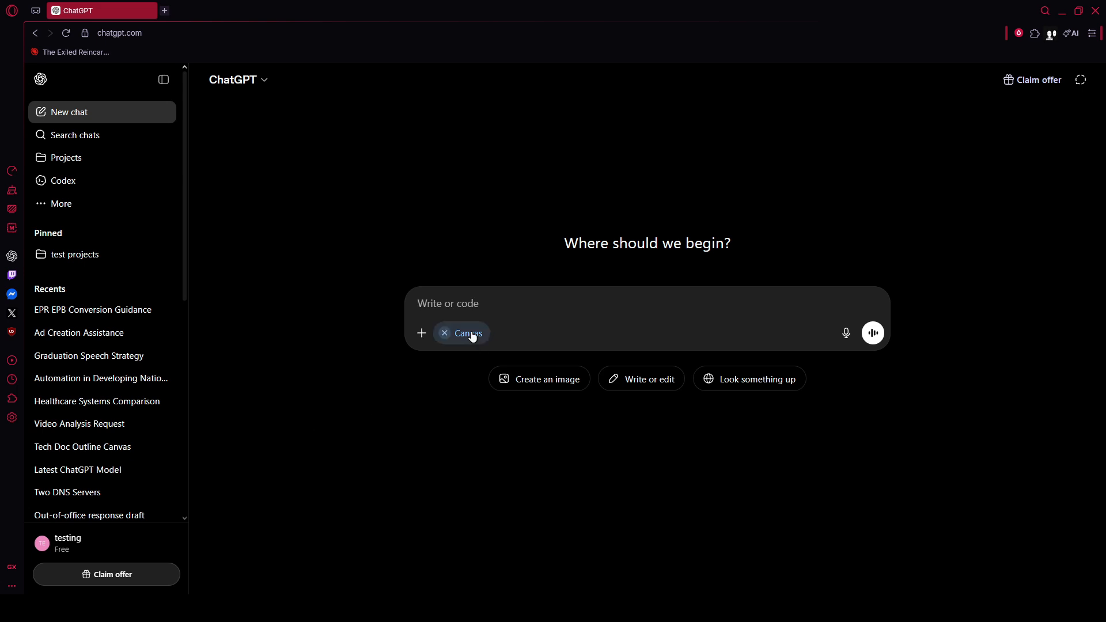
Step: Enable web search and ask for the mechanical differences between disc and drum brakes on a canvas, with Performance, Maintenance, and Lifetime Value sections
left_click(422, 334)
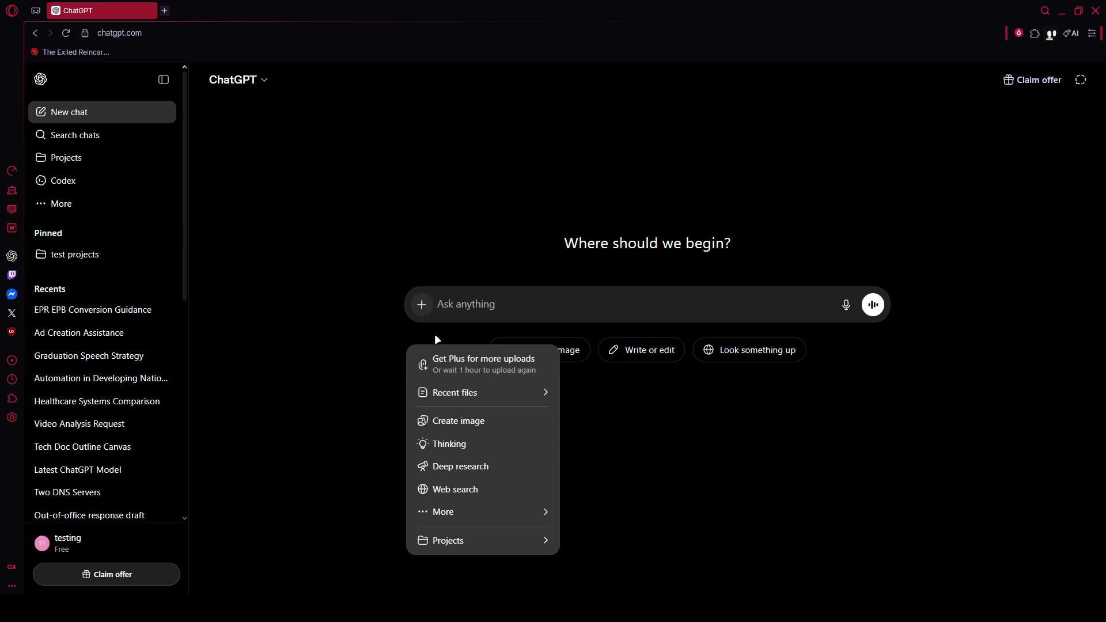
left_click(470, 490)
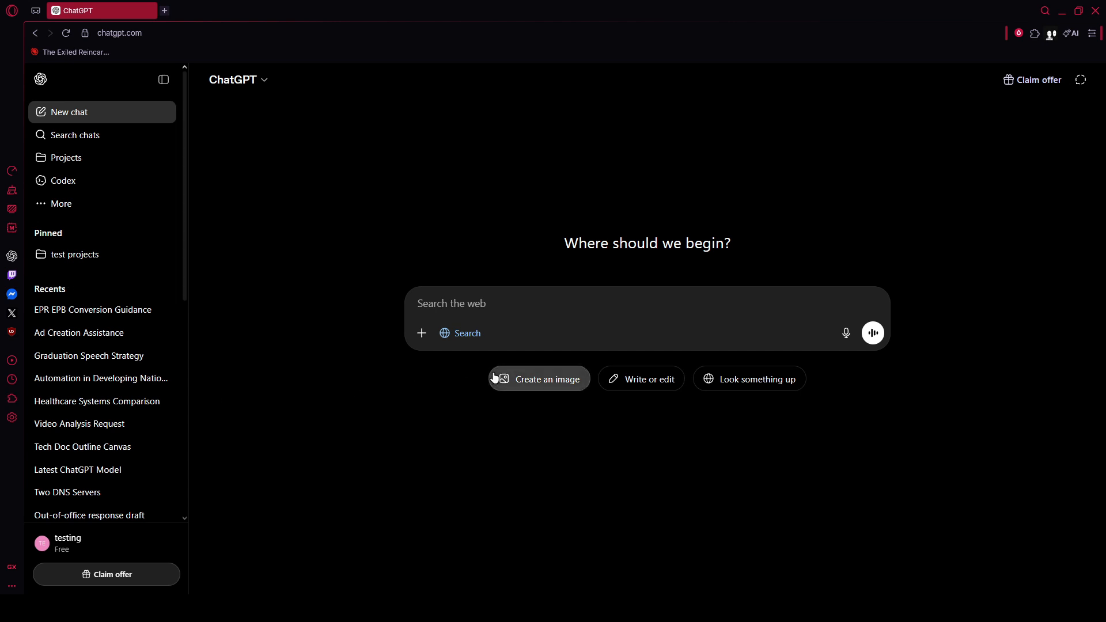
left_click(552, 310)
type("Analyze the fundamental mechanical differences between standard disc brakes and drum brakes. Open a canvas and break down the answer into three clear sections: Performance, Maintenance, and Lifetime Value.")
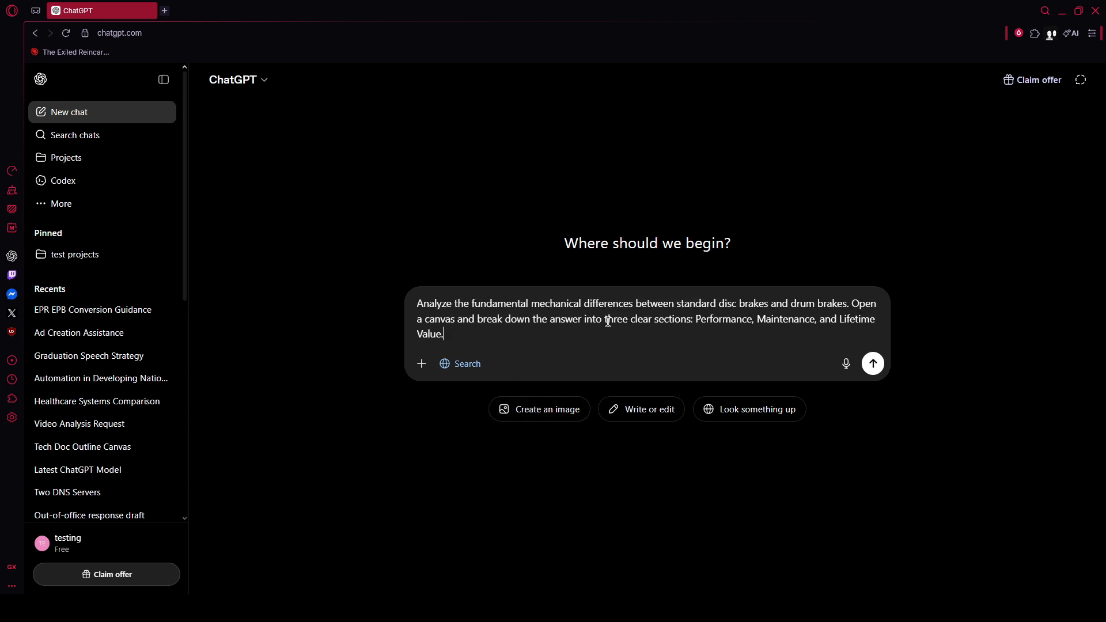
key("Return")
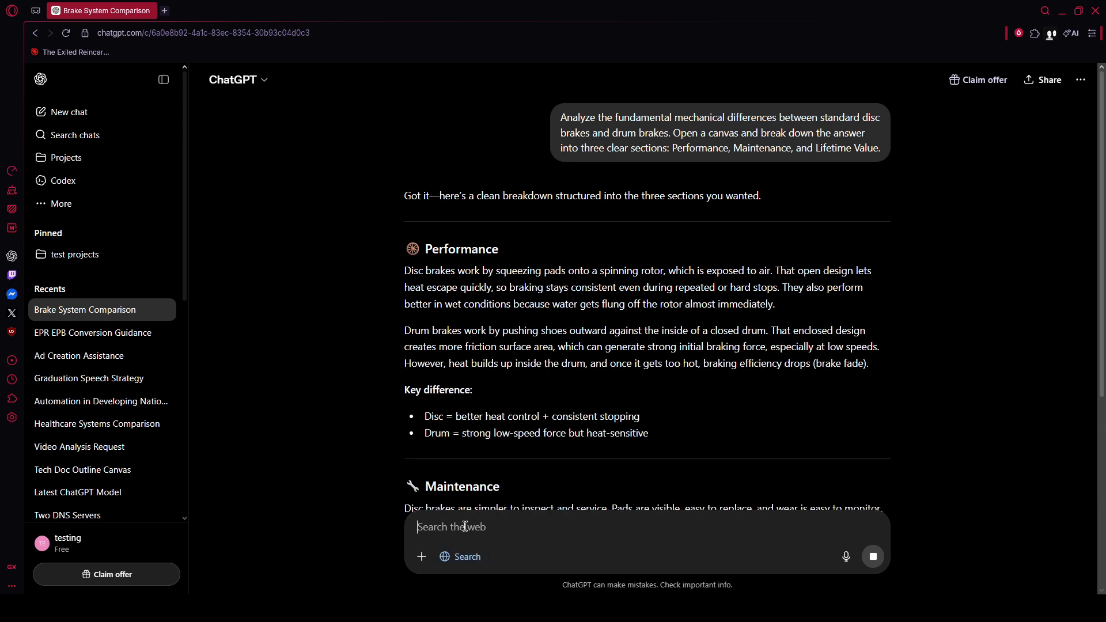
Step: Read through the brake comparison answer and send the follow-up "put it on a canvas"
scroll(574, 357, "down", 5)
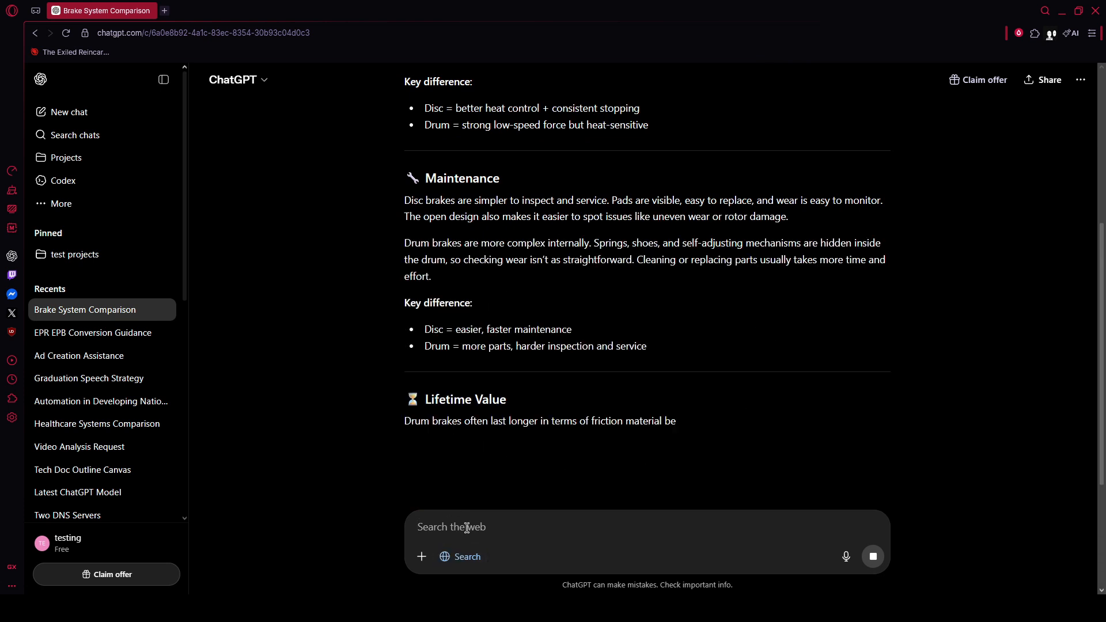
scroll(624, 368, "up", 1)
scroll(626, 371, "up", 2)
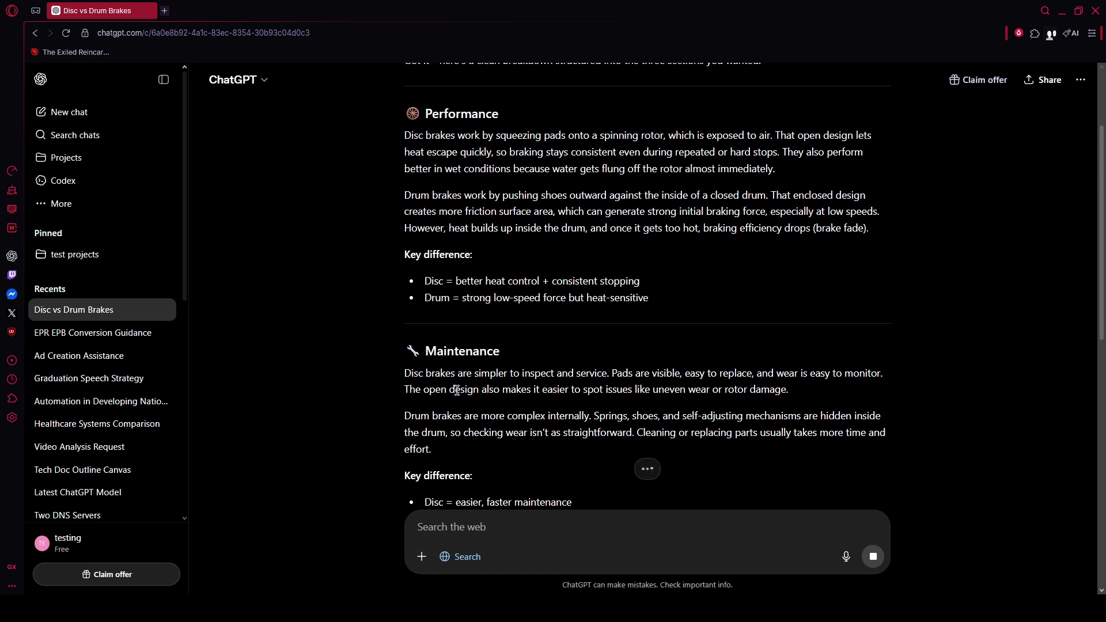
scroll(474, 385, "down", 8)
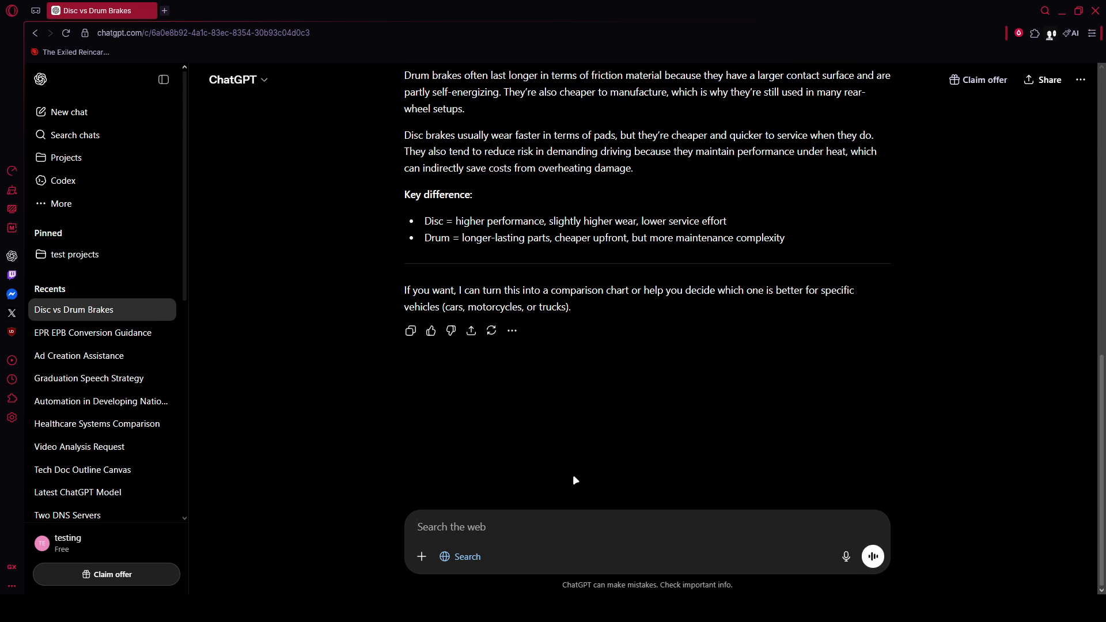
type("make i")
key("BackSpace")
key("ctrl+a")
key("BackSpace")
type("put it on a cav")
key("BackSpace")
type("nvas")
key("Return")
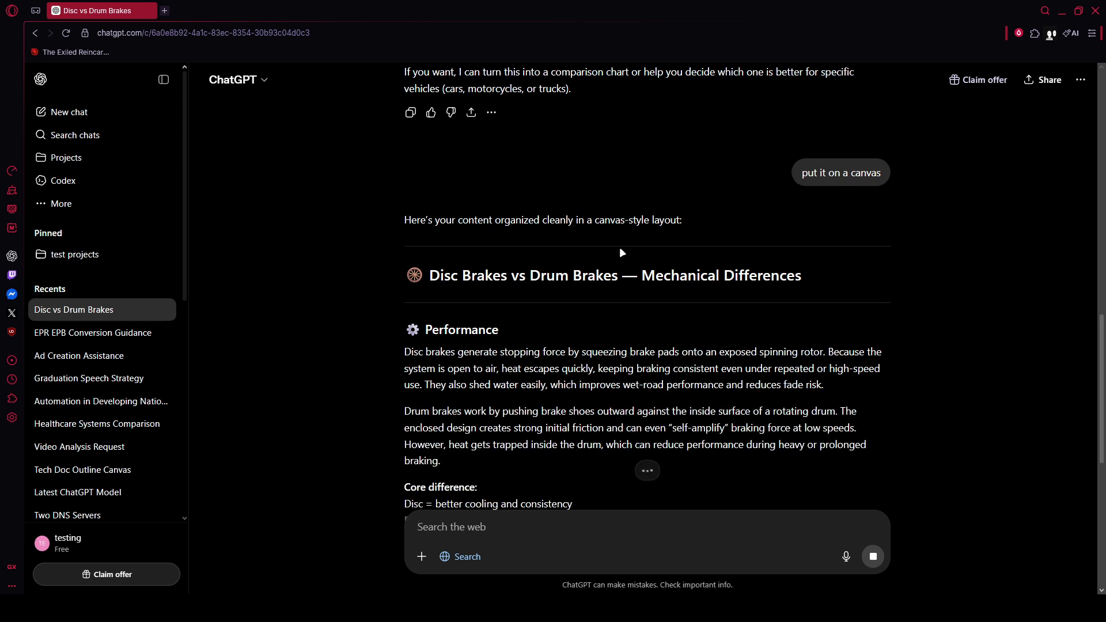
Step: Turn off web search for the follow-up prompt and select the Canvas tool with a slash command
scroll(554, 324, "down", 2)
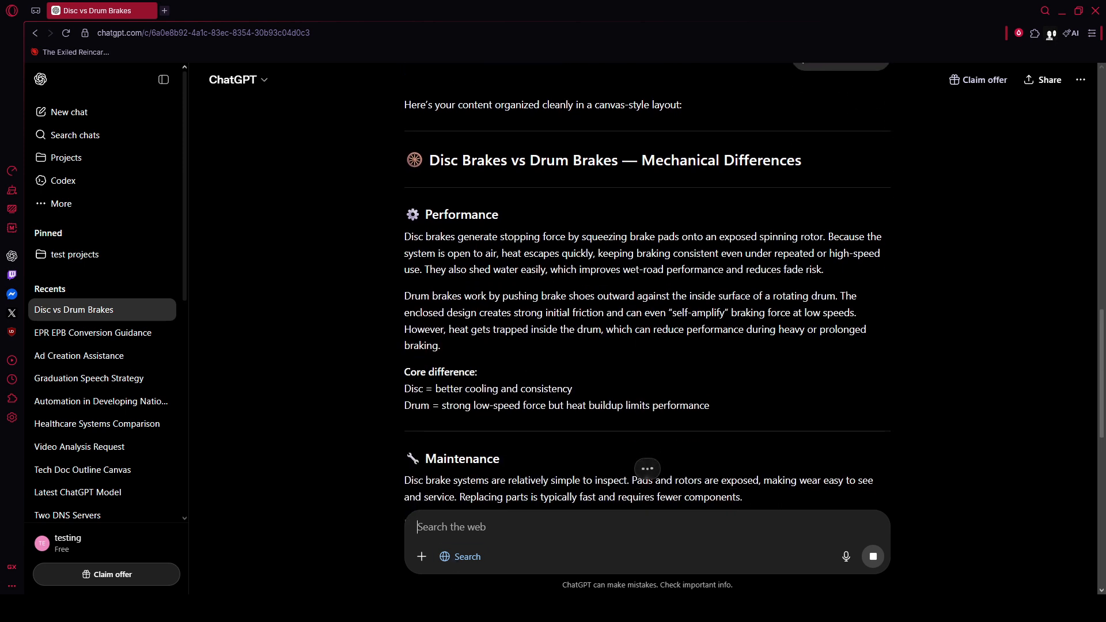
left_click(452, 557)
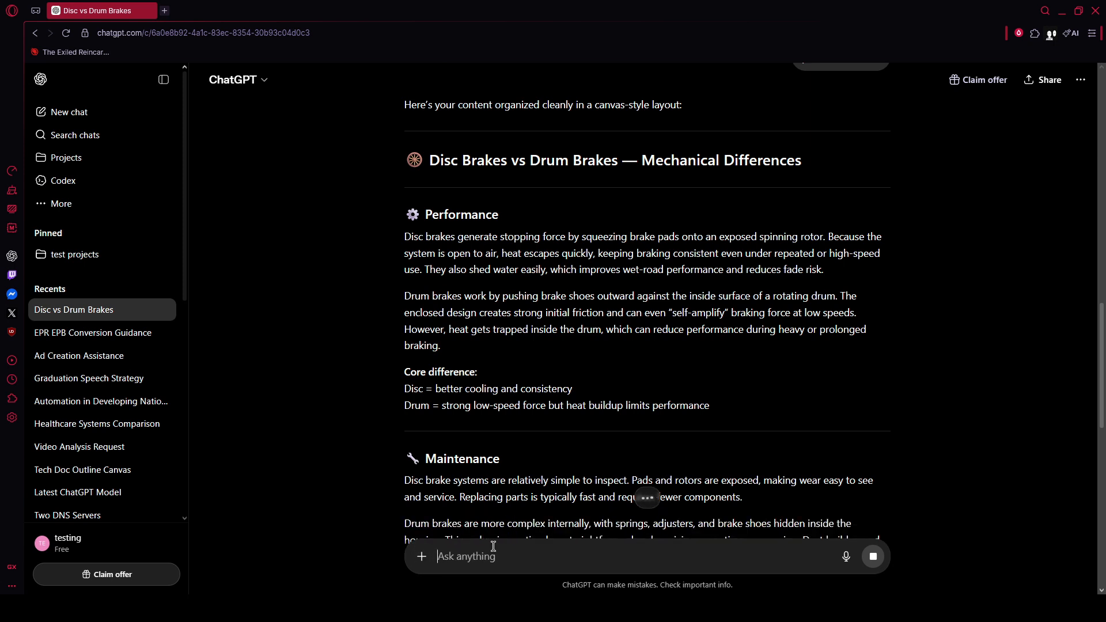
type("/v")
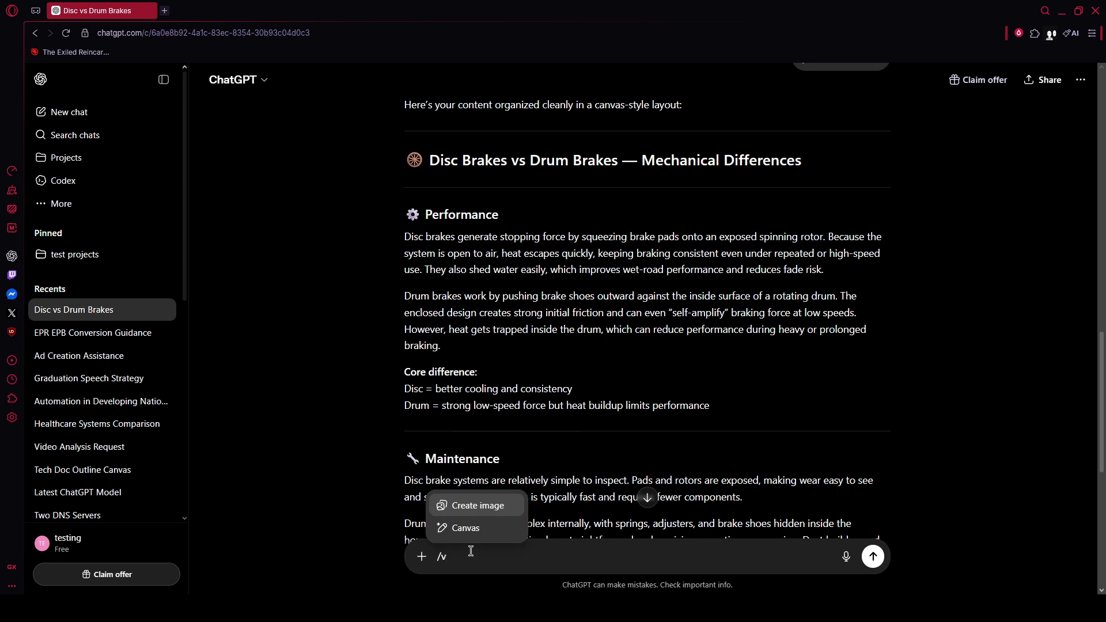
key("Down")
key("Return")
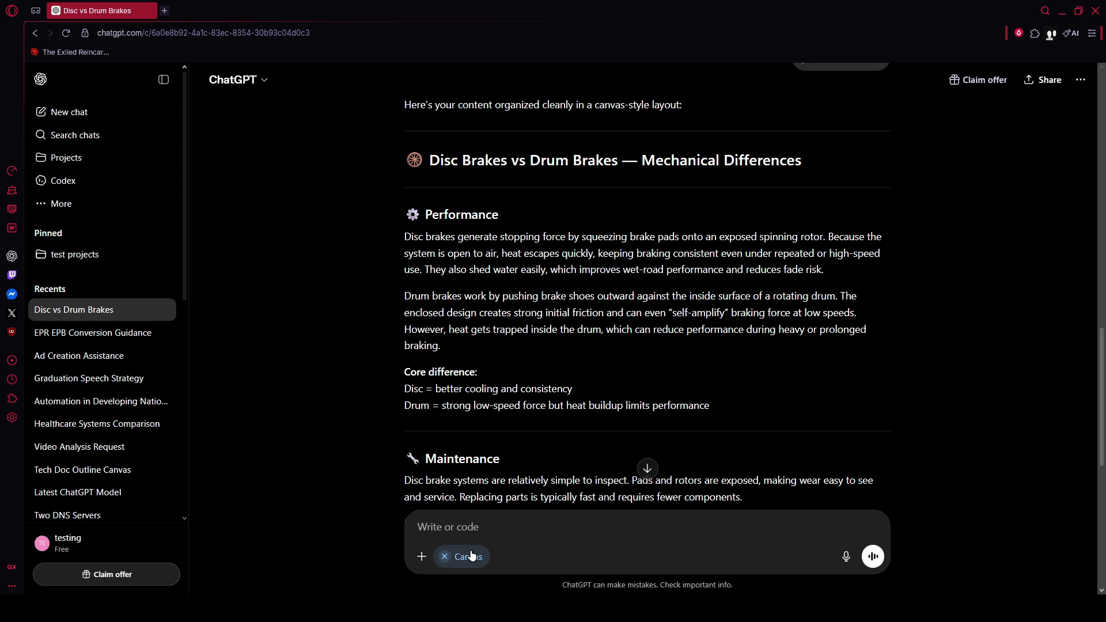
Step: Send the request "put it on a canvas" with the Canvas tool active
type("pu")
key("BackSpace")
key("BackSpace")
type("put it on a canvas")
key("Return")
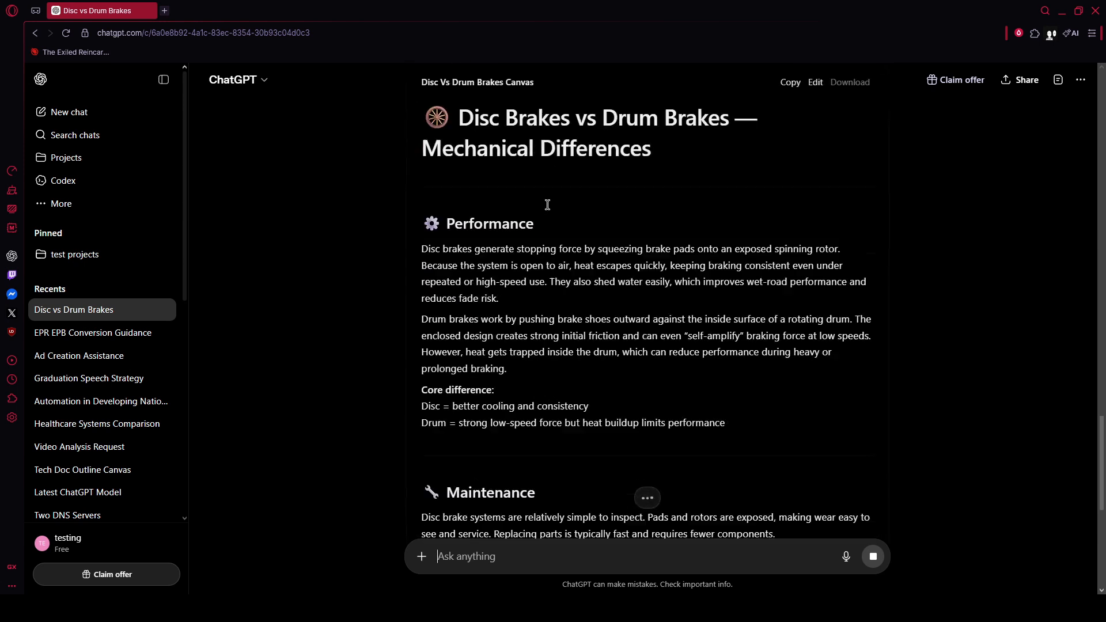
Step: Open the disc versus drum brakes canvas in the full editor, review its sections from start to end, and close it
left_click(1058, 80)
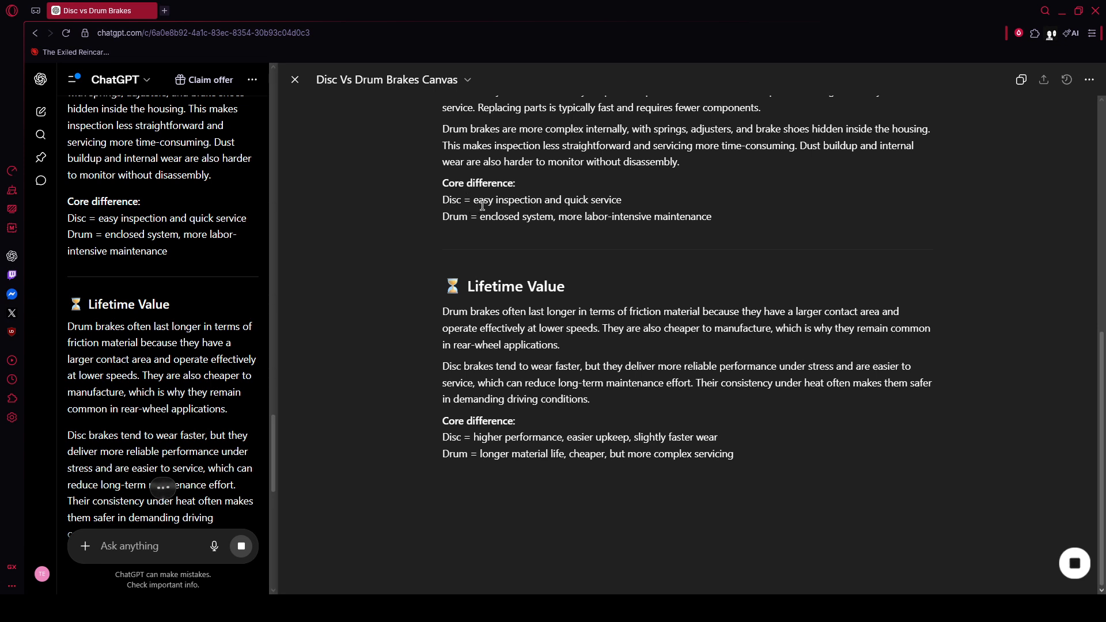
scroll(482, 207, "up", 2)
scroll(482, 206, "up", 6)
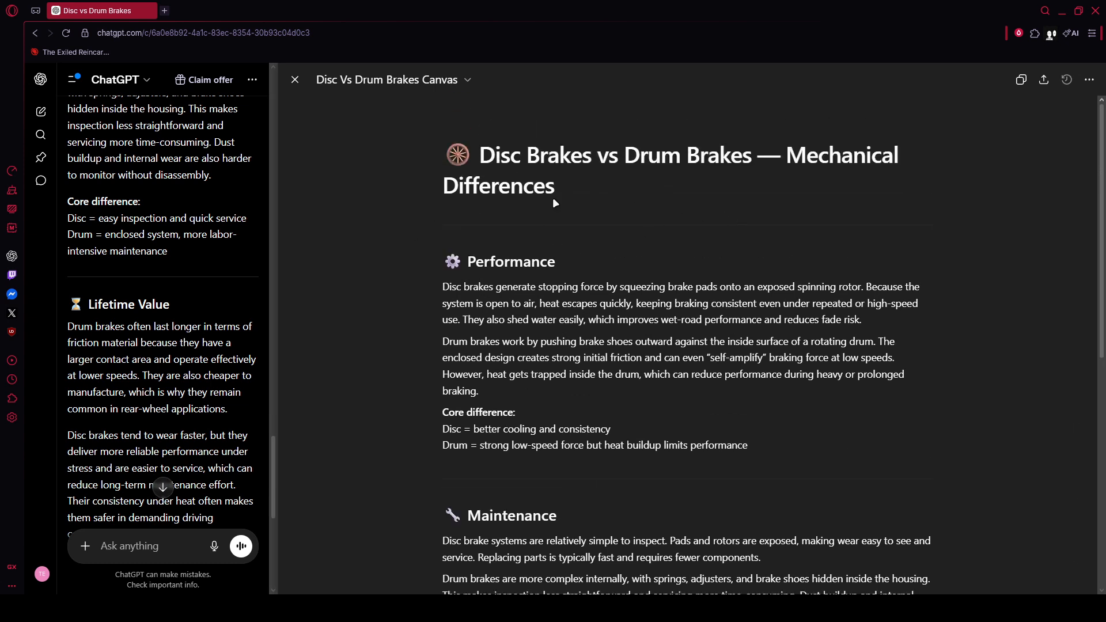
scroll(419, 254, "down", 1)
scroll(420, 254, "down", 3)
scroll(700, 224, "down", 3)
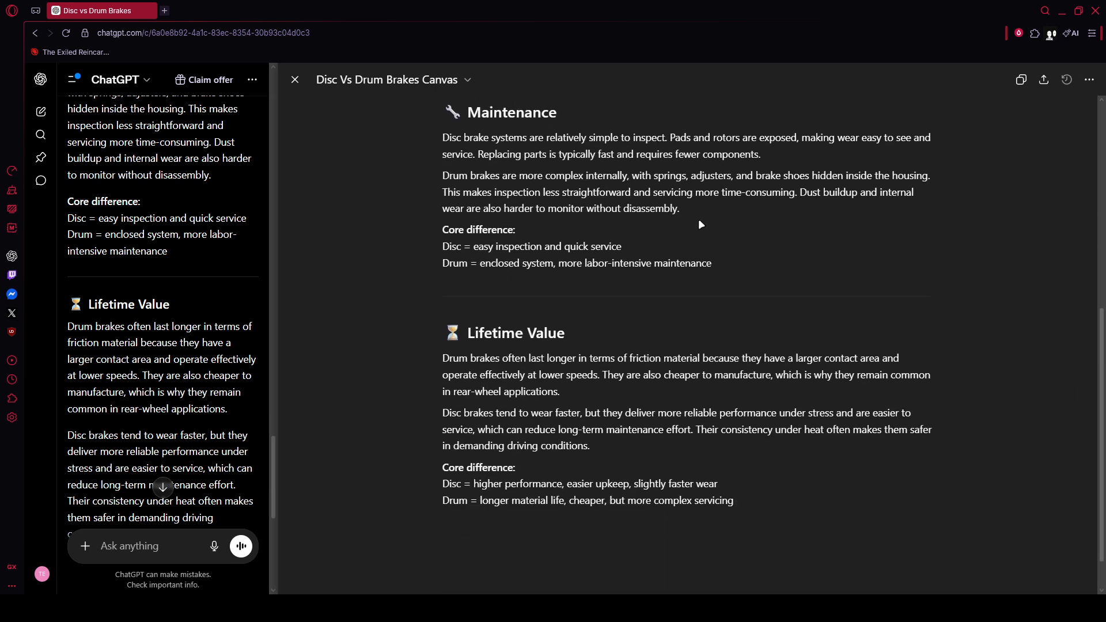
scroll(388, 234, "down", 1)
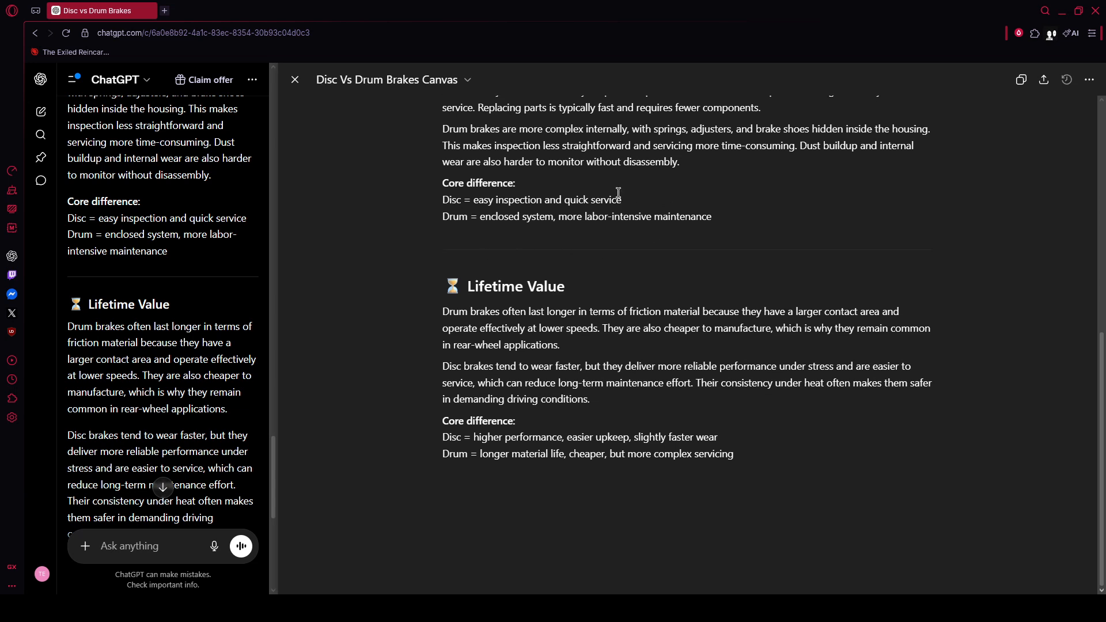
left_click(295, 79)
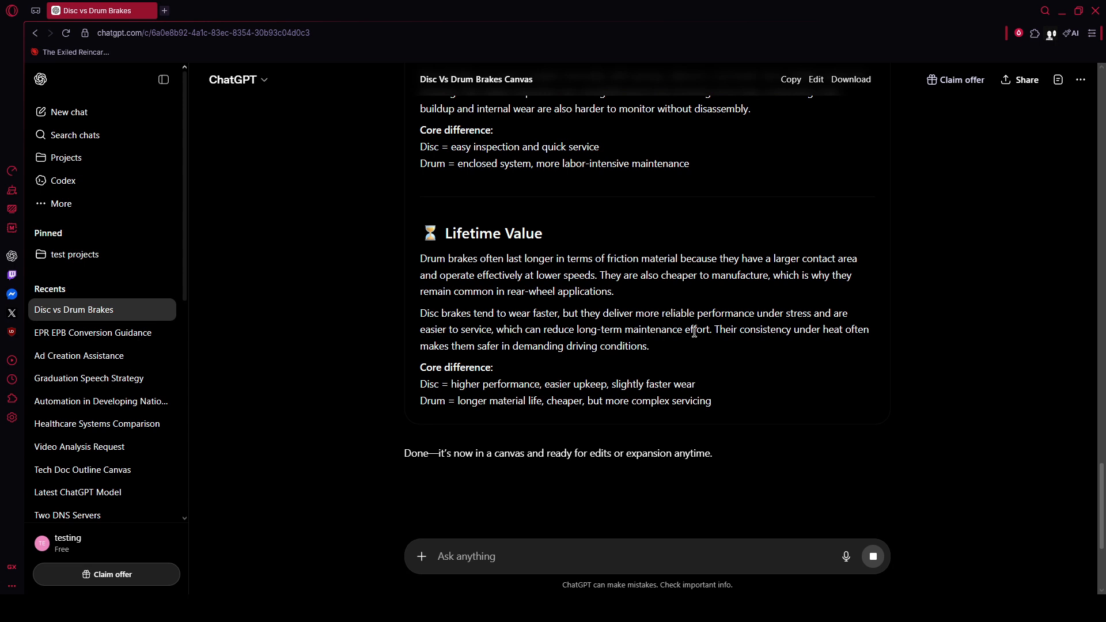
Step: Review the canvas embedded in the conversation, from its heading to the Performance and Maintenance sections
scroll(713, 356, "up", 4)
scroll(713, 356, "up", 7)
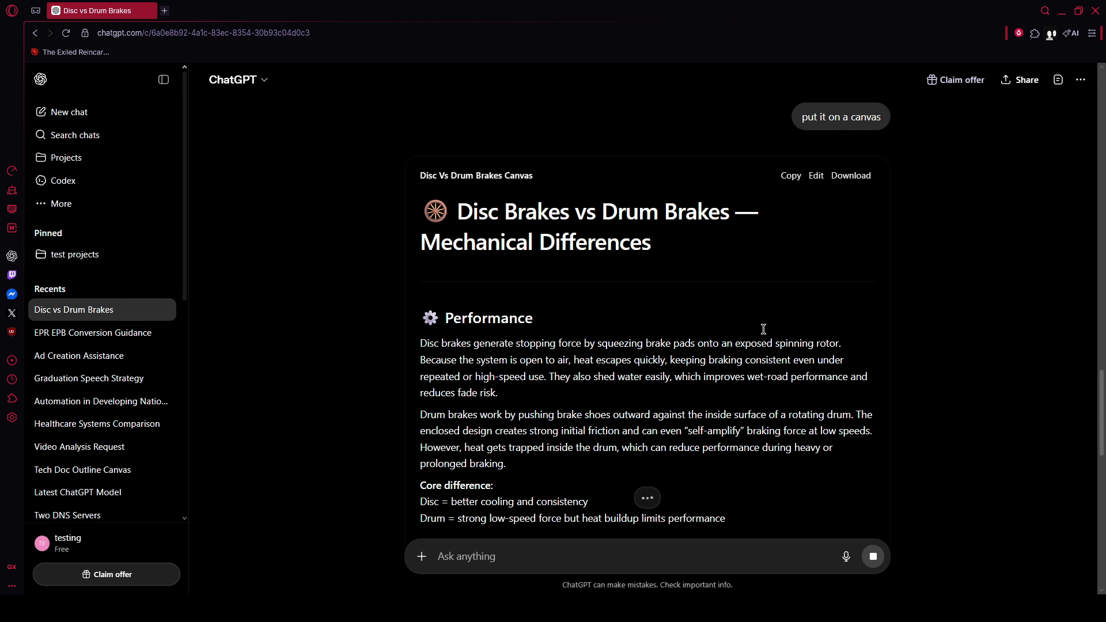
scroll(708, 360, "down", 3)
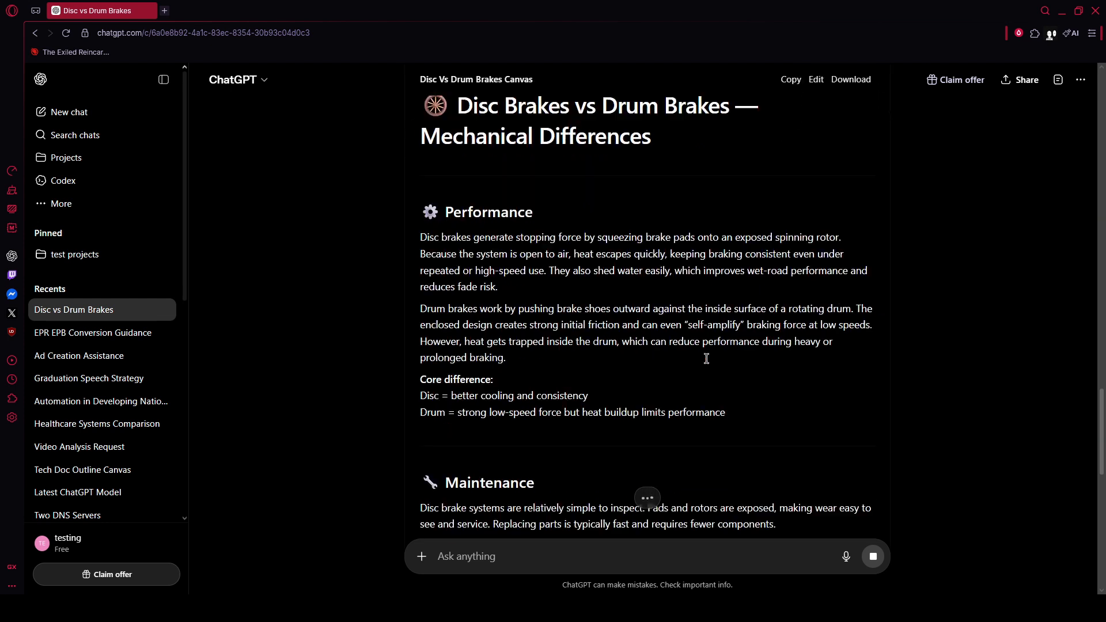